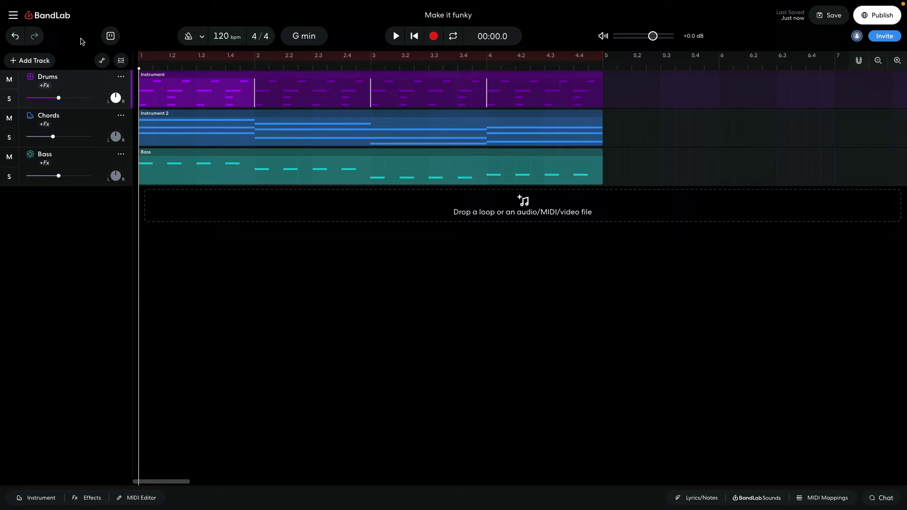
# Step: Play the groove, then open the Drums region's notes in the MIDI Editor
pyautogui.press('space')
pyautogui.click(136, 497)
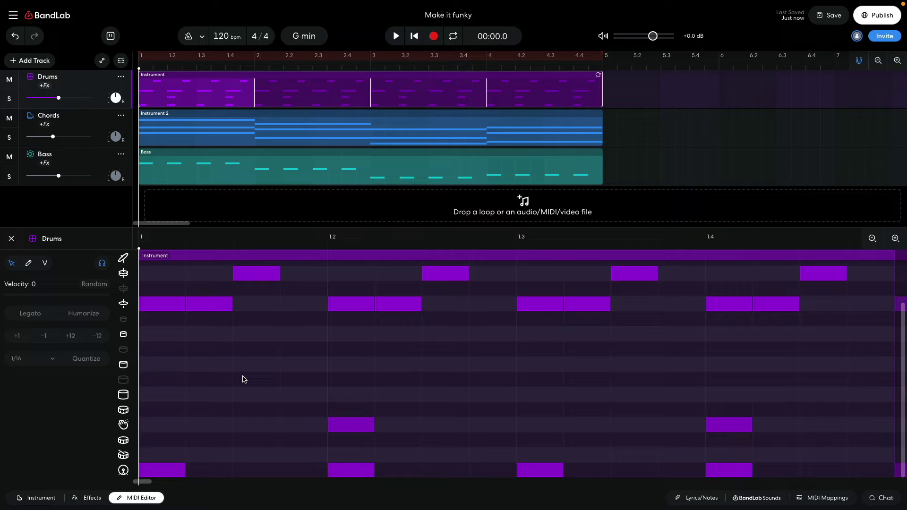
# Step: Select the four off-beat hi-hat notes, disable snap, and nudge them slightly later
pyautogui.click(209, 304)
pyautogui.keyDown('shift'); pyautogui.click(393, 306); pyautogui.keyUp('shift')
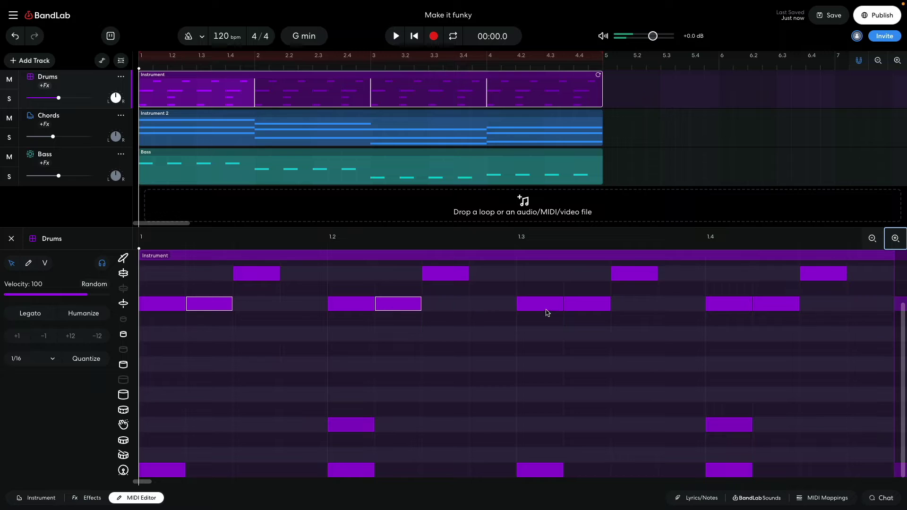
pyautogui.keyDown('shift'); pyautogui.click(587, 306); pyautogui.keyUp('shift')
pyautogui.keyDown('shift'); pyautogui.click(768, 306); pyautogui.keyUp('shift')
pyautogui.click(860, 60)
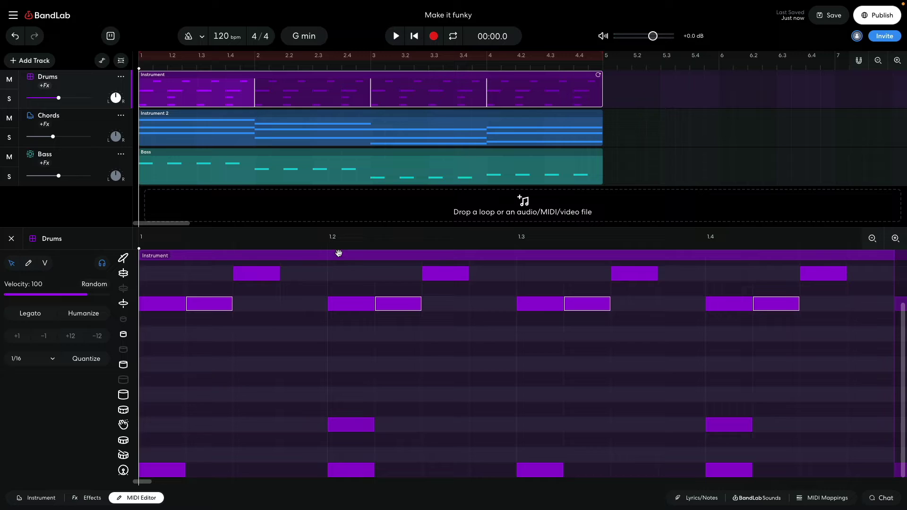
pyautogui.moveTo(208, 304); pyautogui.dragTo(220, 304)
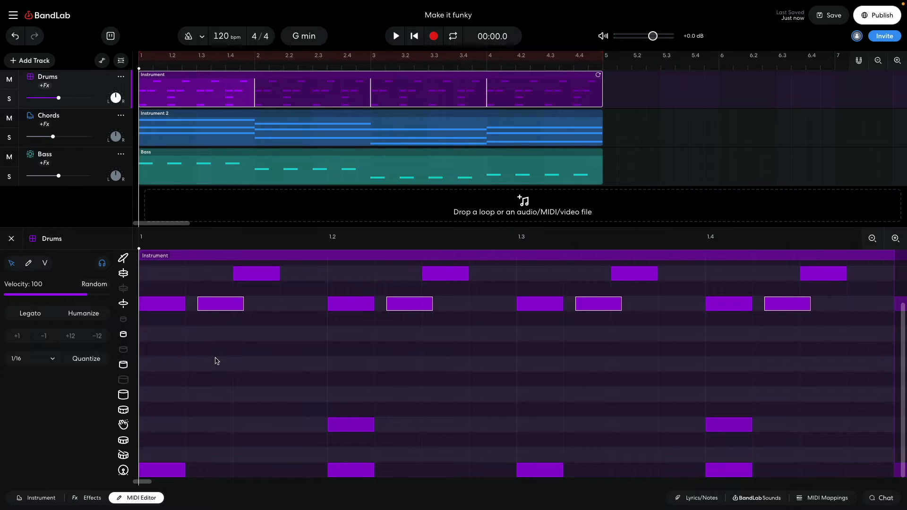
# Step: Lower the four off-beat hi-hats' velocity to 64 and play back the softer groove
pyautogui.press('space')
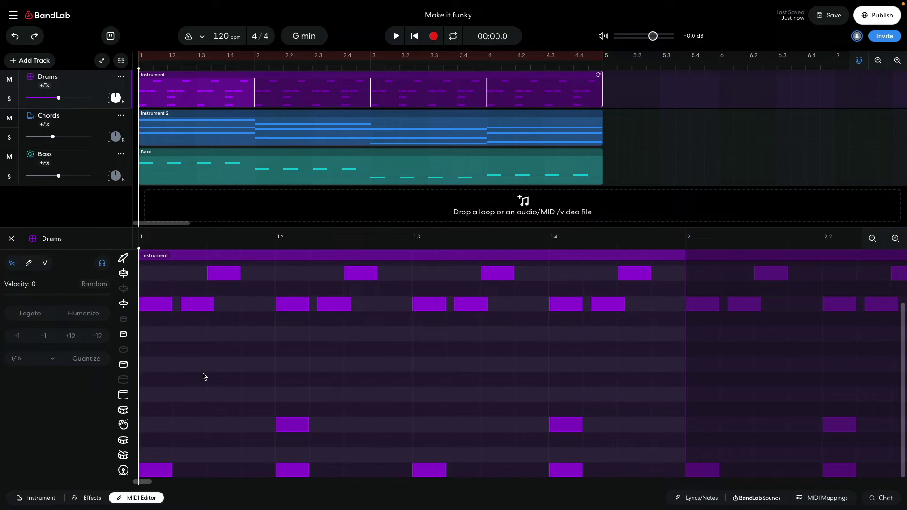
pyautogui.click(204, 307)
pyautogui.keyDown('shift'); pyautogui.click(343, 307); pyautogui.keyUp('shift')
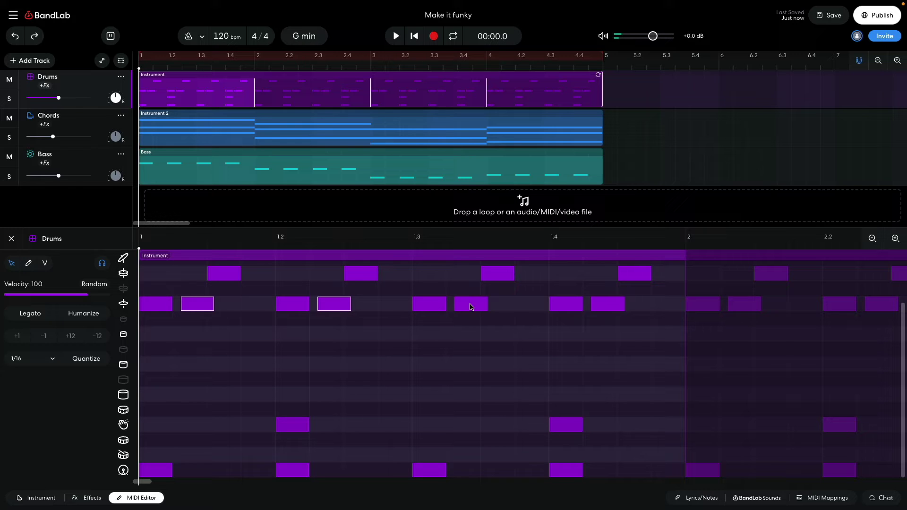
pyautogui.keyDown('shift'); pyautogui.click(469, 304); pyautogui.keyUp('shift')
pyautogui.keyDown('shift'); pyautogui.click(608, 307); pyautogui.keyUp('shift')
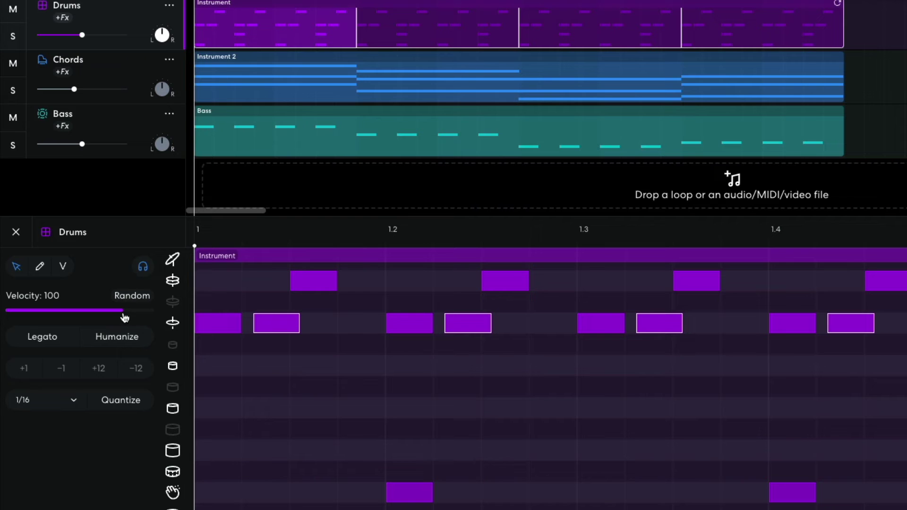
pyautogui.moveTo(124, 317); pyautogui.dragTo(83, 313)
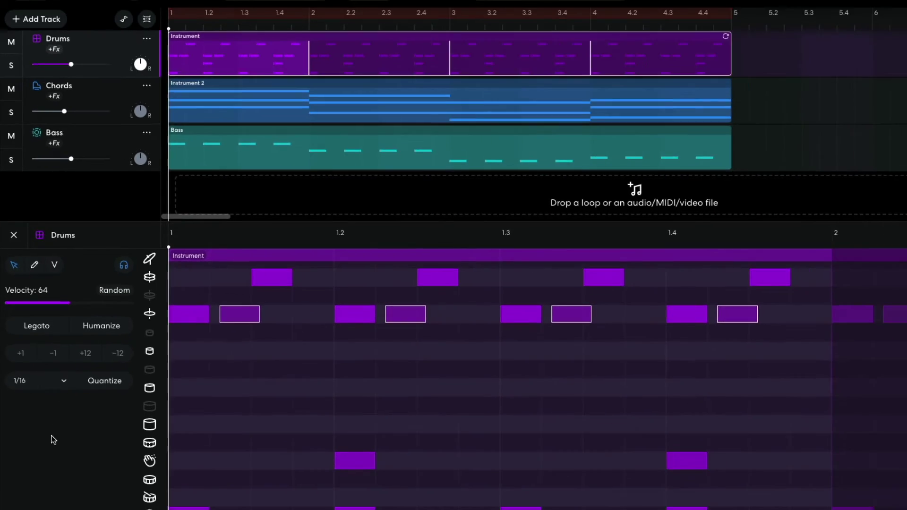
pyautogui.press('space')
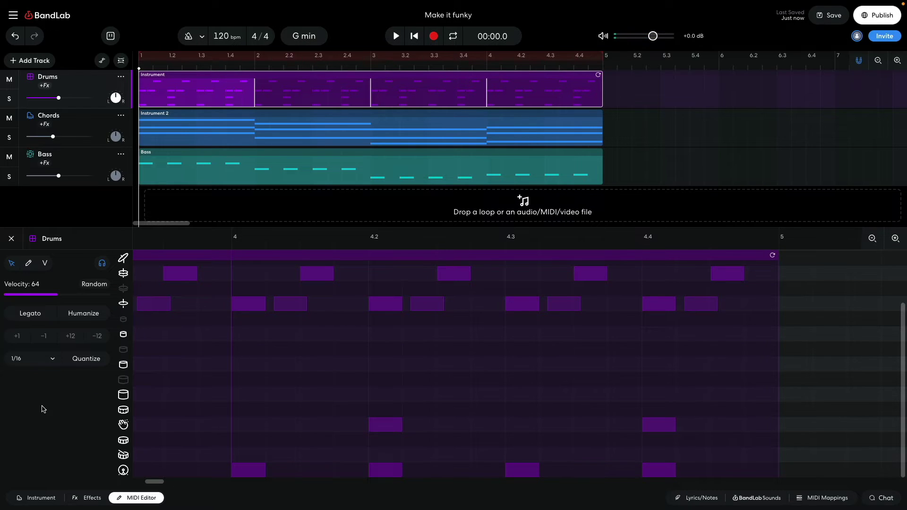
# Step: Open the Chords notes, audition the chords moved a 16th earlier, and close the editor
pyautogui.press('Down')
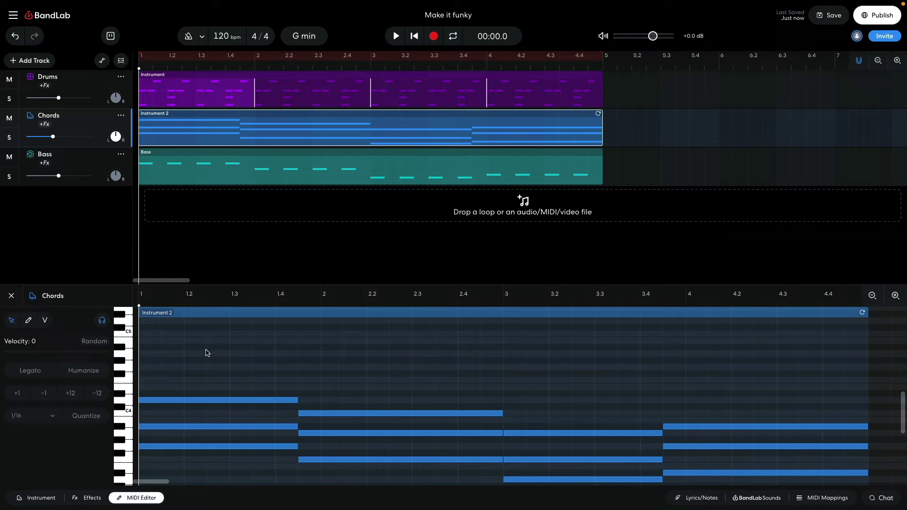
pyautogui.press('space')
pyautogui.press('Escape')
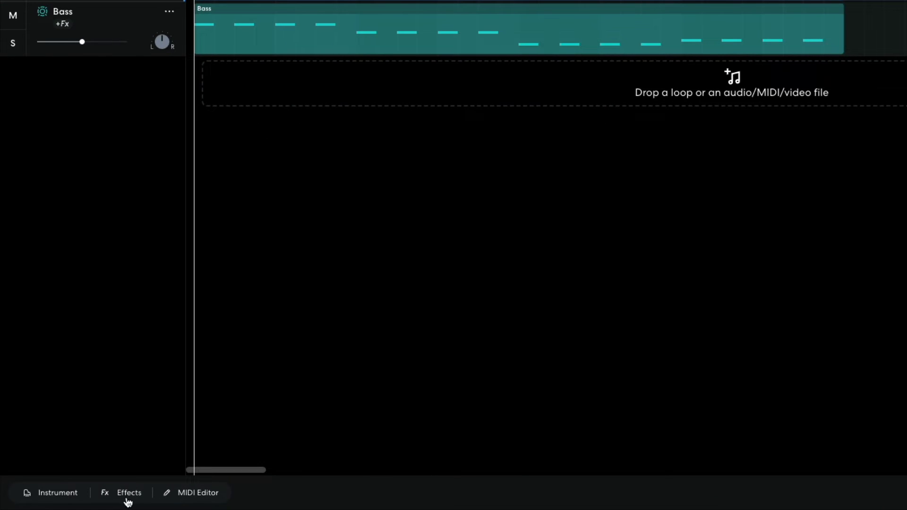
# Step: Add the ST Tremolo modulation effect to the Chords track and play it
pyautogui.click(90, 498)
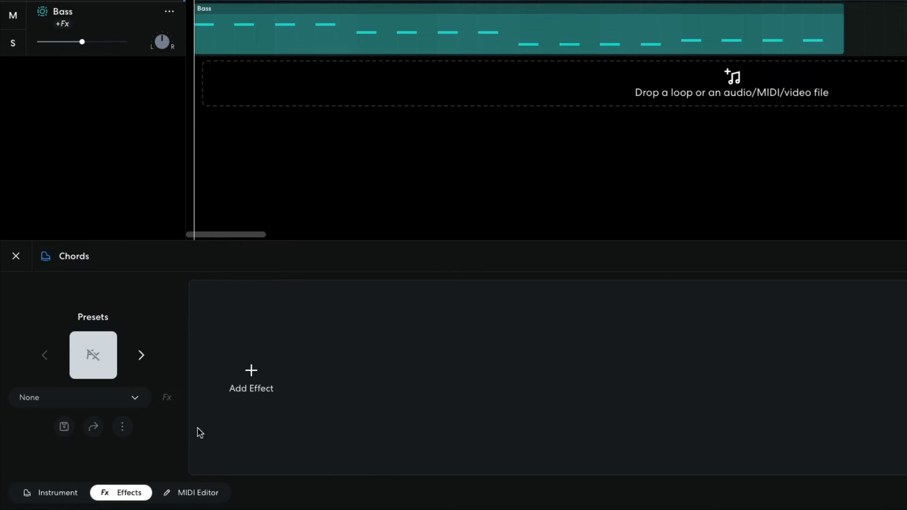
pyautogui.click(168, 423)
pyautogui.click(108, 134)
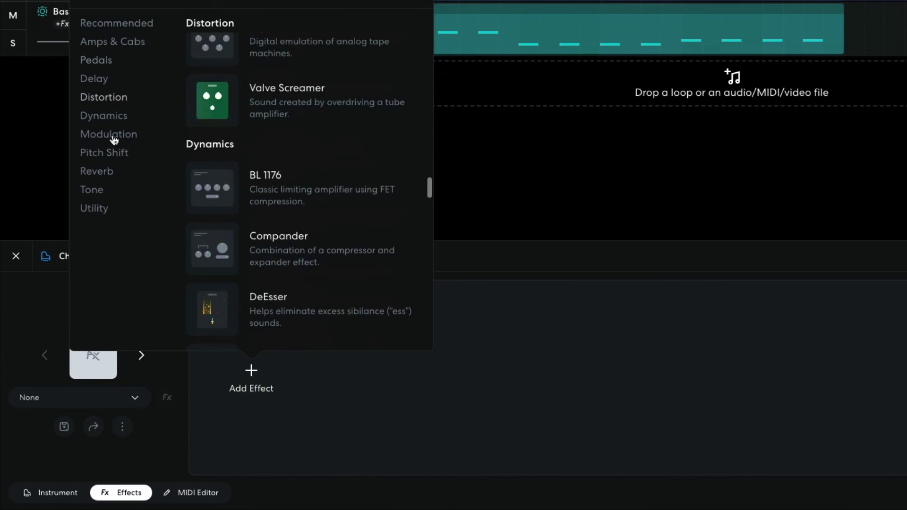
pyautogui.scroll(-10, 286, 163)
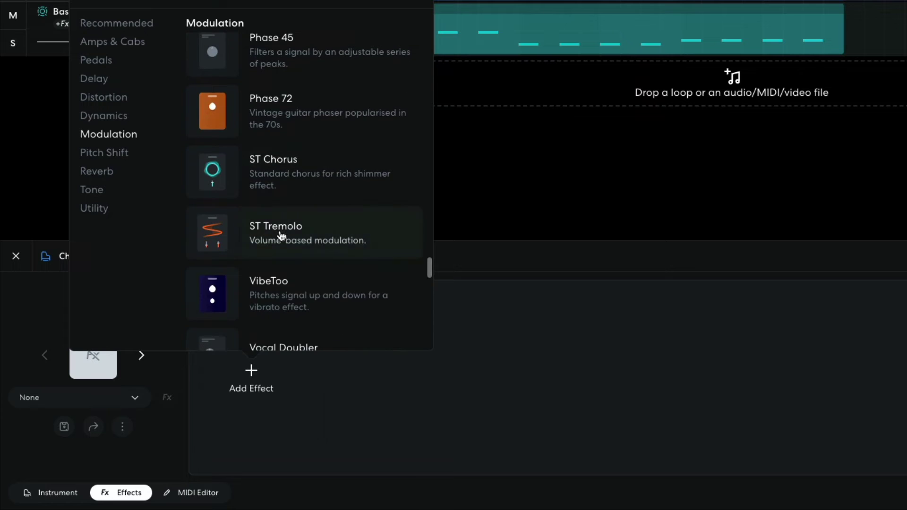
pyautogui.click(284, 236)
pyautogui.press('space')
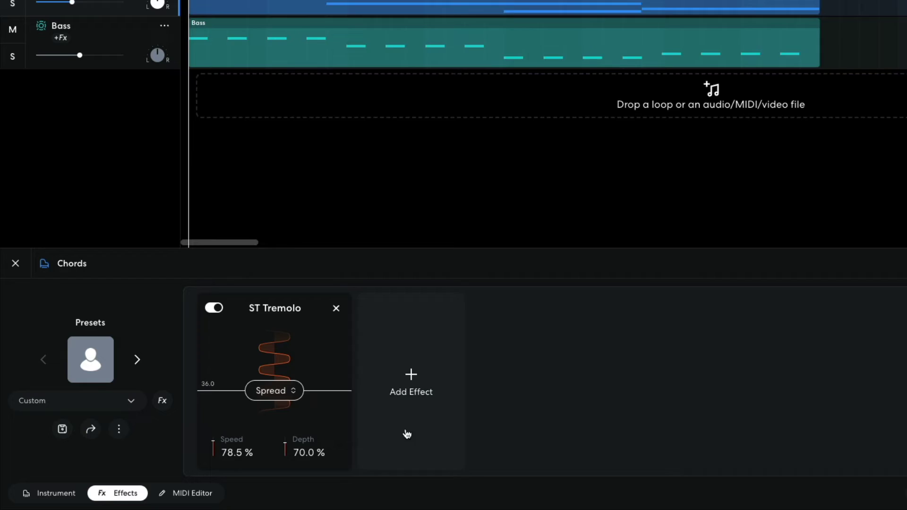
# Step: Set the tremolo Speed to 67% and Depth to 48%, then play back
pyautogui.doubleClick(247, 450)
pyautogui.write('67')
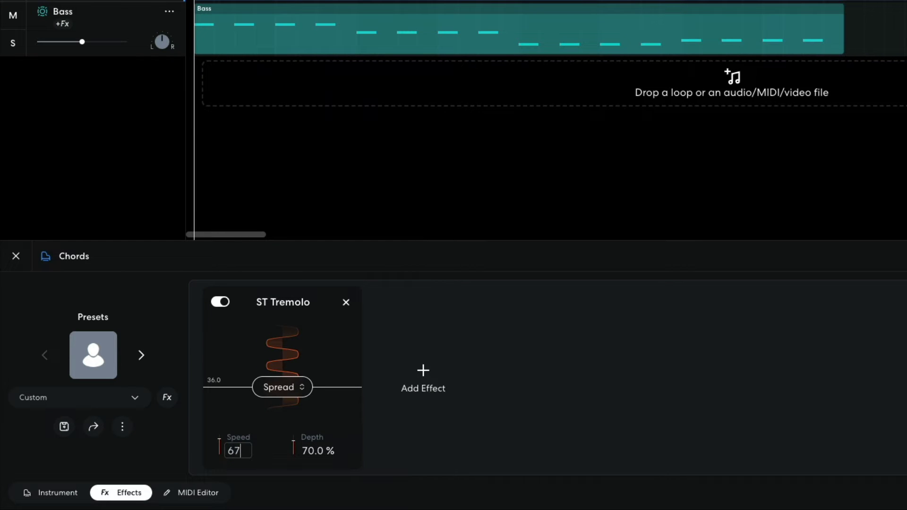
pyautogui.press('Return')
pyautogui.doubleClick(315, 449)
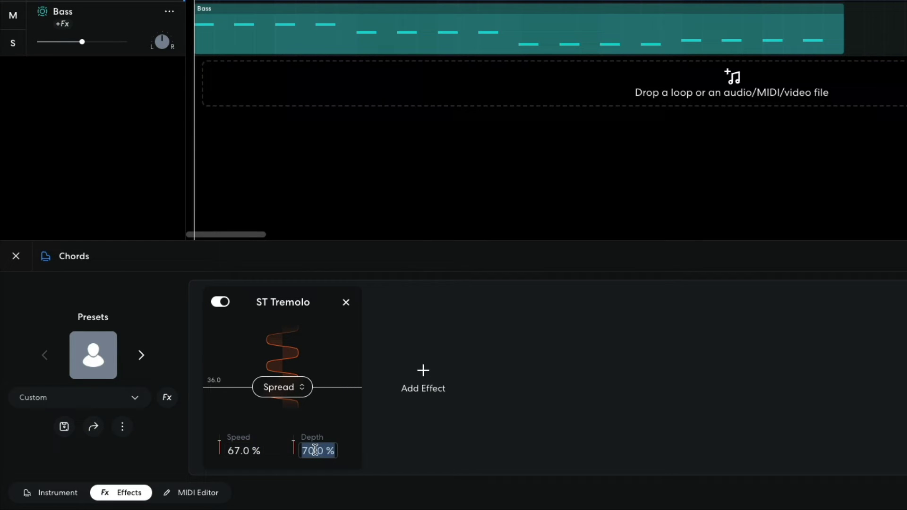
pyautogui.write('48')
pyautogui.press('Return')
pyautogui.click(631, 406)
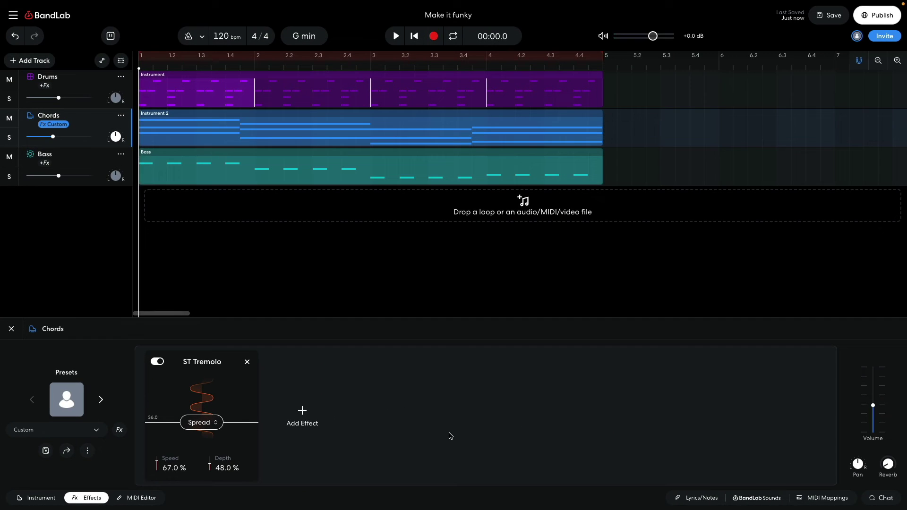
pyautogui.press('space')
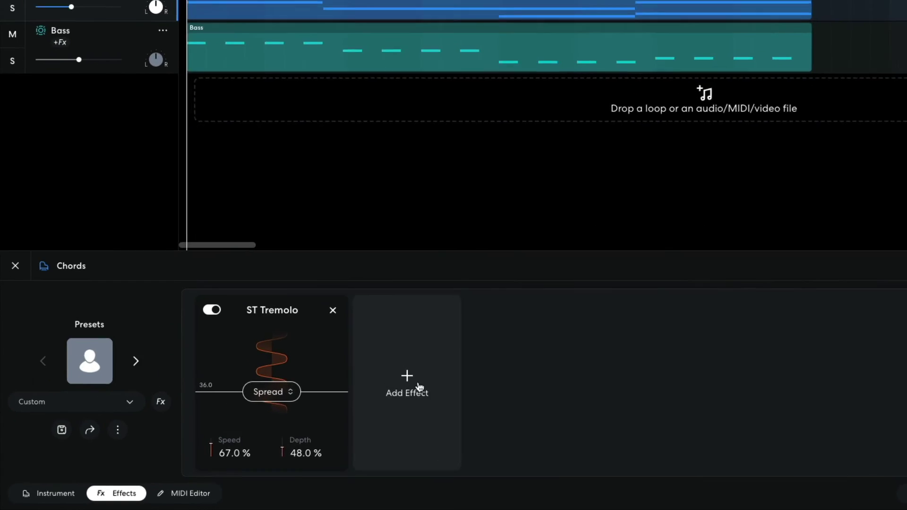
# Step: Add the Little Rock phaser after the tremolo and turn its Speed down to about 0.6
pyautogui.click(302, 412)
pyautogui.click(298, 137)
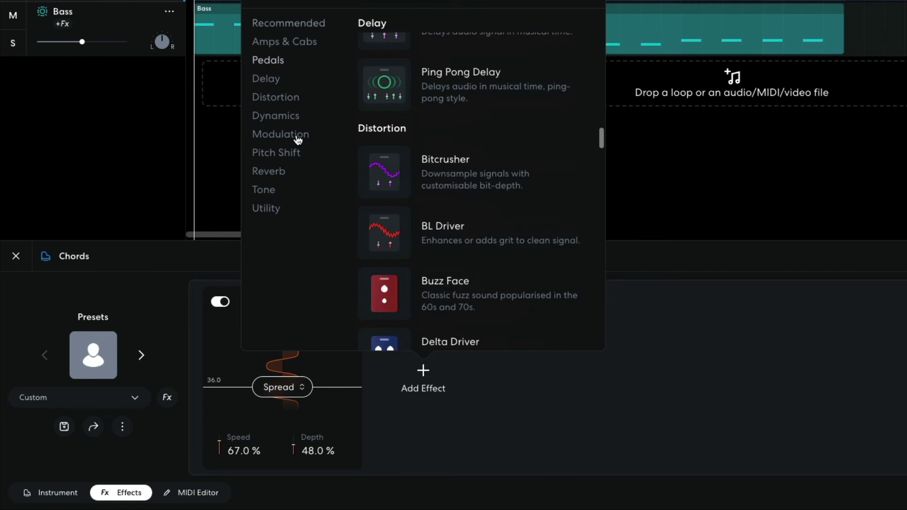
pyautogui.scroll(-1, 492, 169)
pyautogui.scroll(-6, 492, 169)
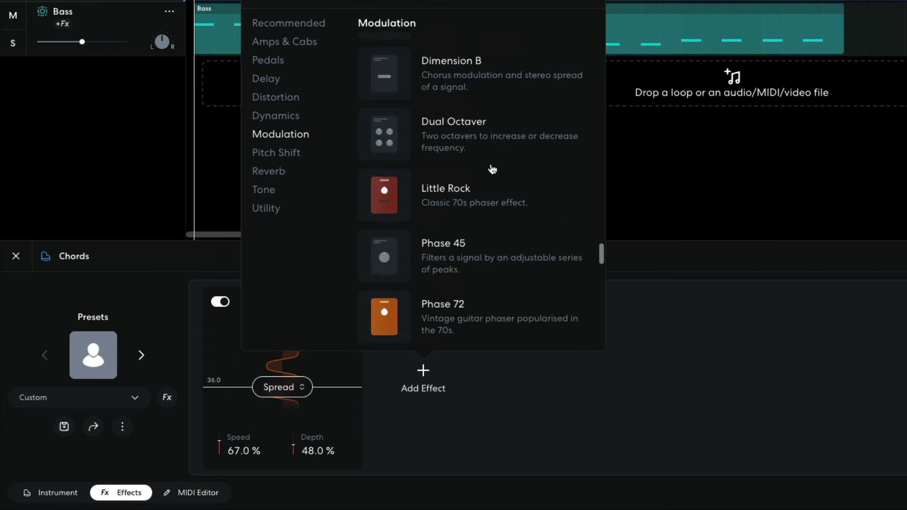
pyautogui.click(505, 91)
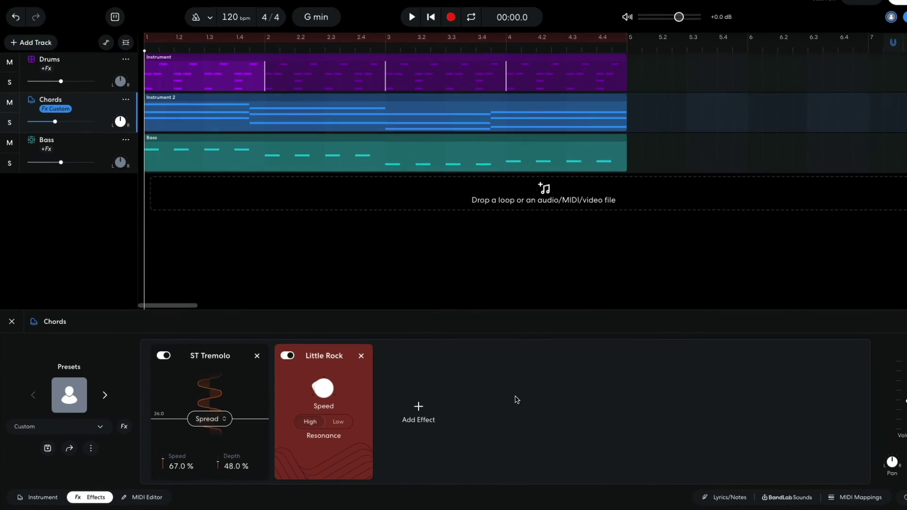
pyautogui.press('space')
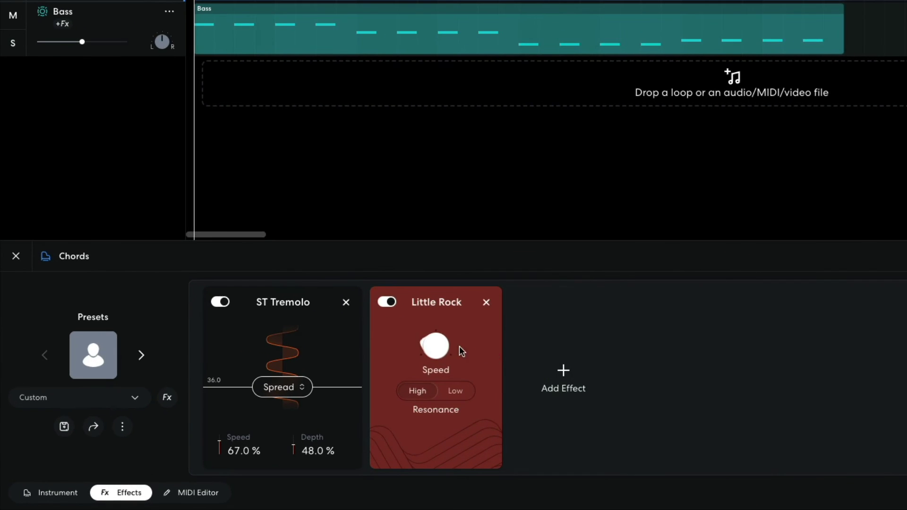
pyautogui.moveTo(357, 374)
pyautogui.moveTo(436, 343); pyautogui.dragTo(386, 415)
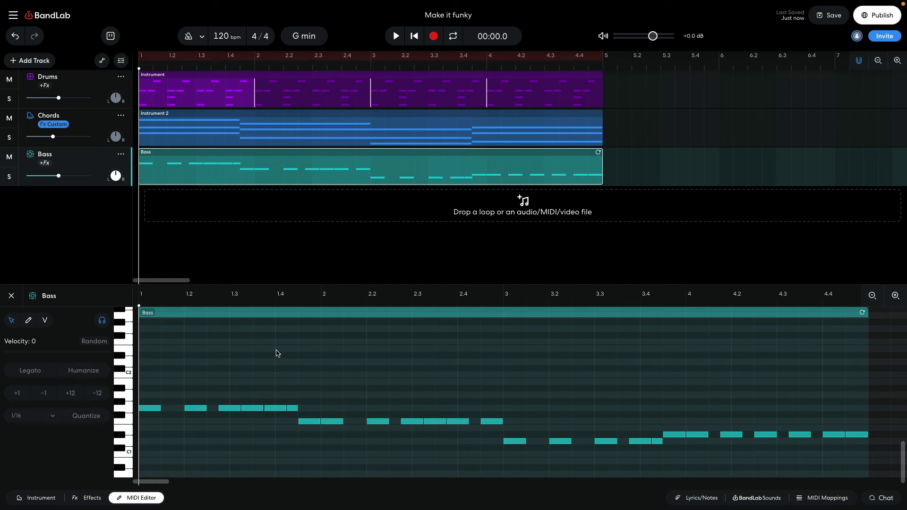
# Step: Play back the bass line with its added 16th notes
pyautogui.press('space')
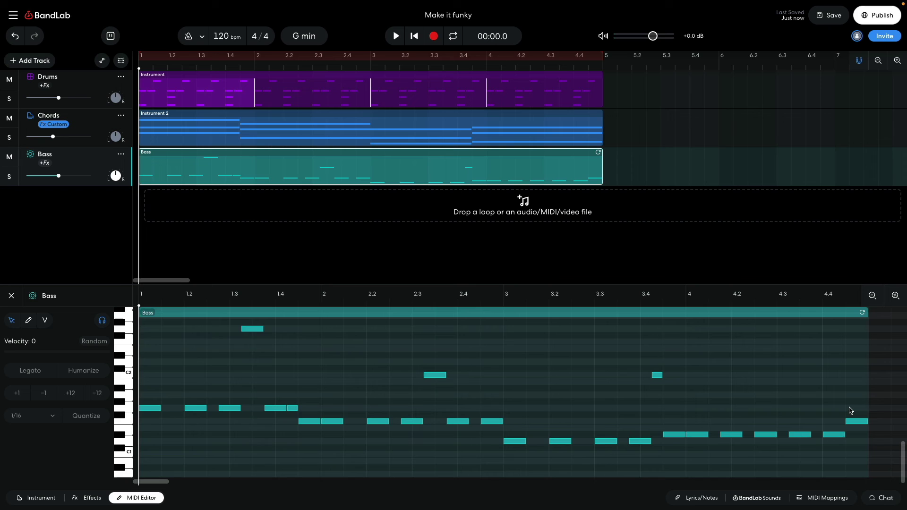
# Step: Play the project to hear the octave-jump bass and the new Chords FX section
pyautogui.press('space')
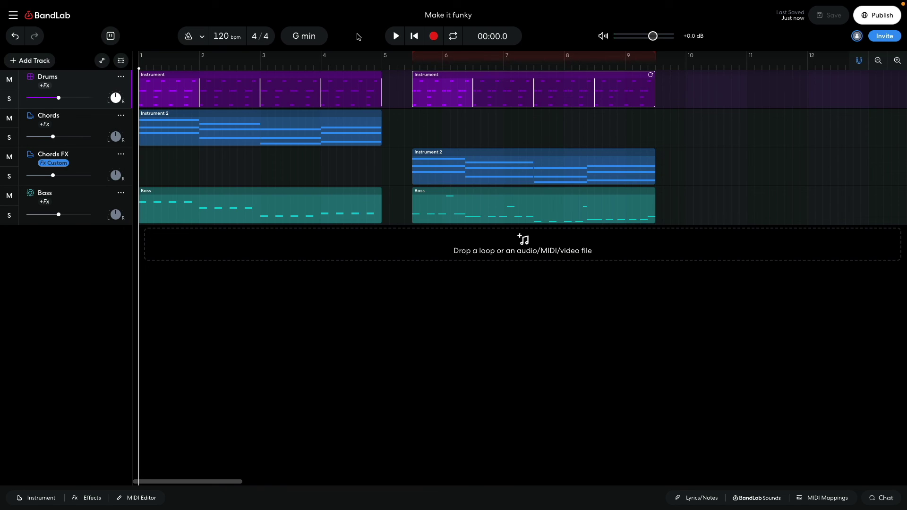
# Step: Start playback and switch on looping over the second section's drums, effected chords and bass
pyautogui.press('space')
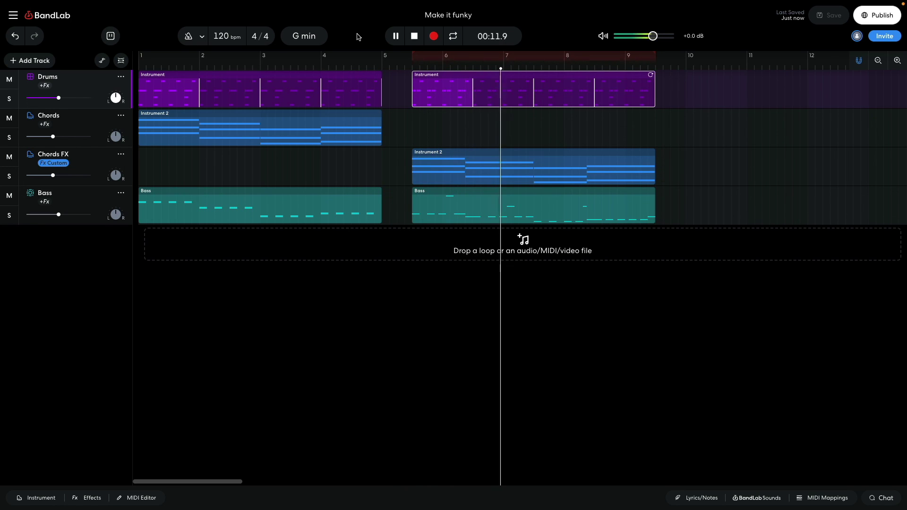
pyautogui.click(453, 36)
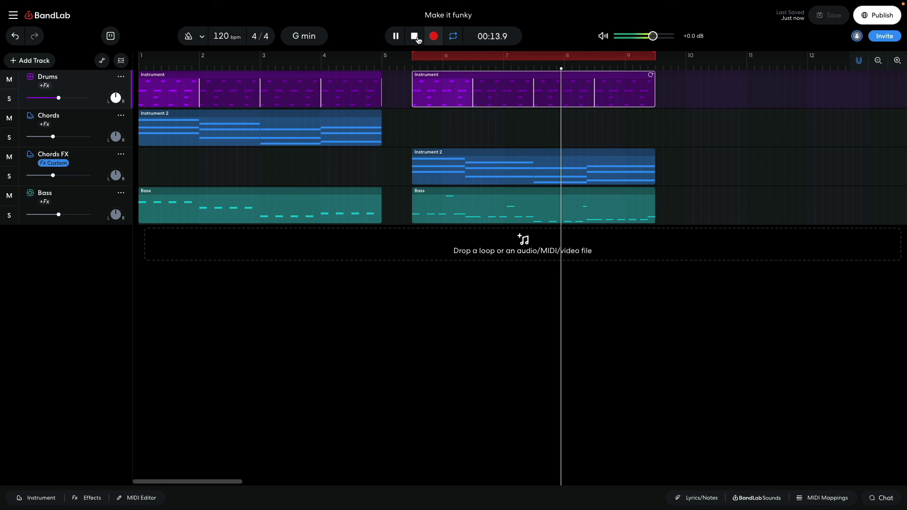